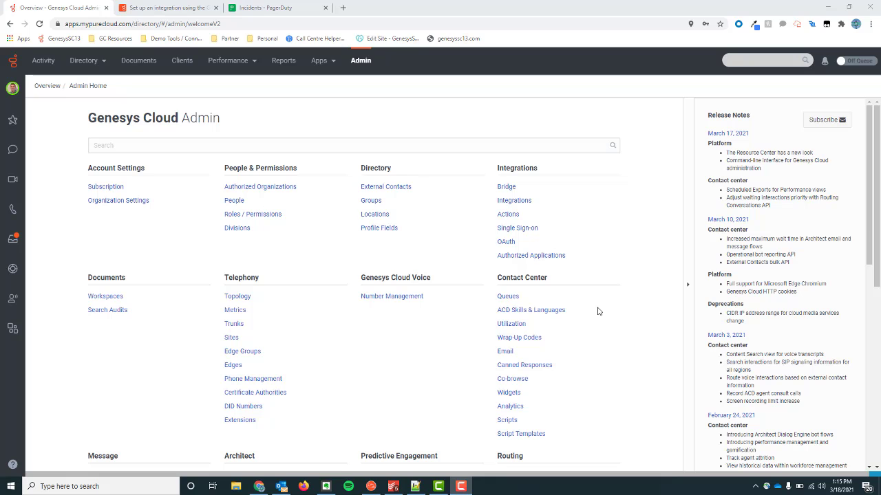
Step: Search available and installed integrations for 'pager' to find the Active PagerDuty Chat Notifications
click(517, 206)
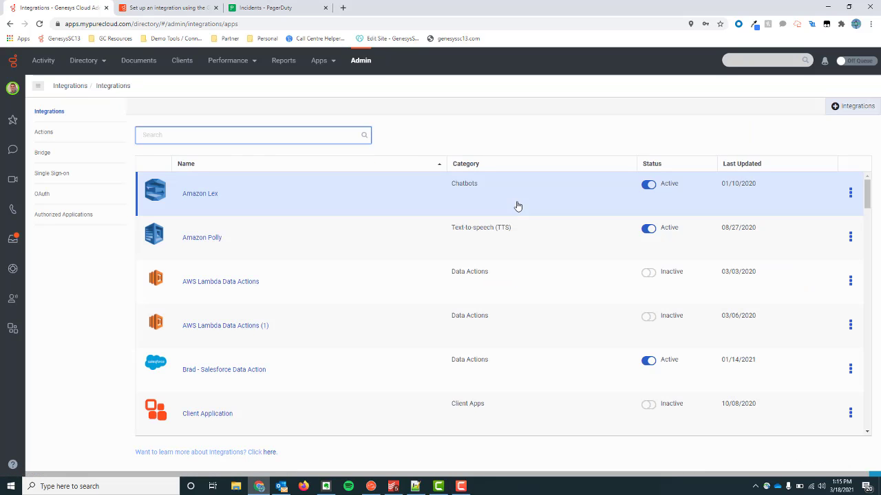
click(838, 111)
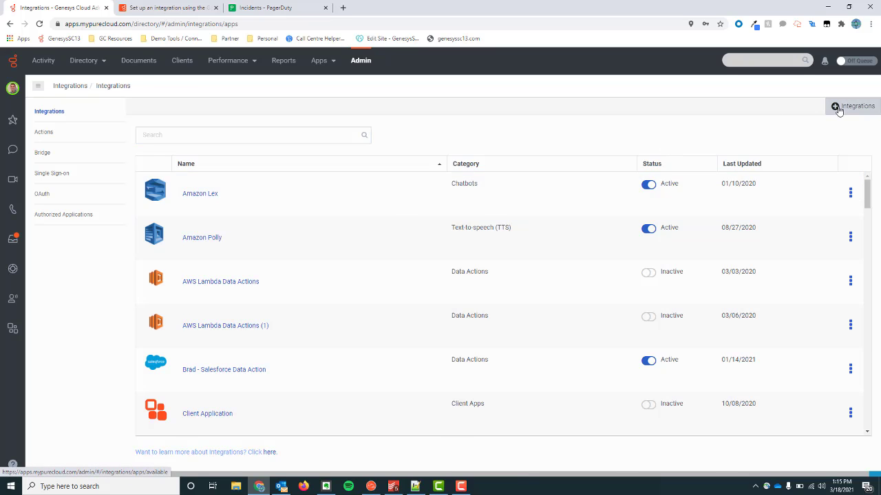
text(pager)
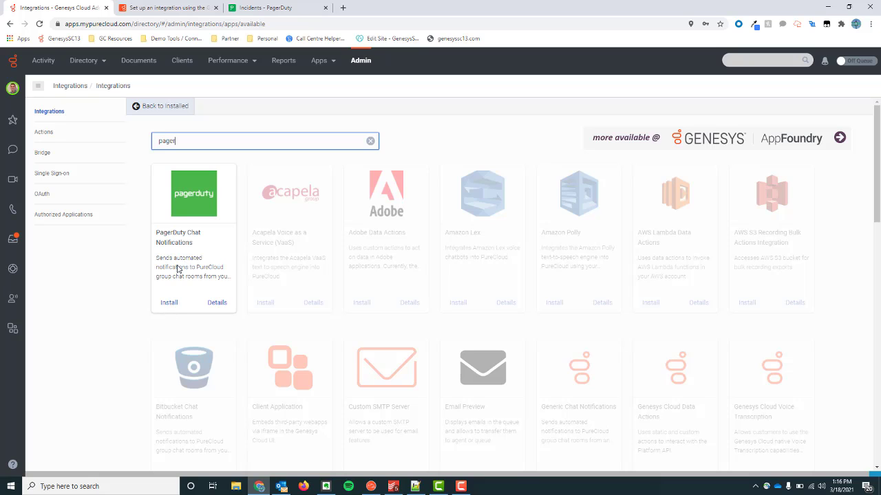
click(39, 115)
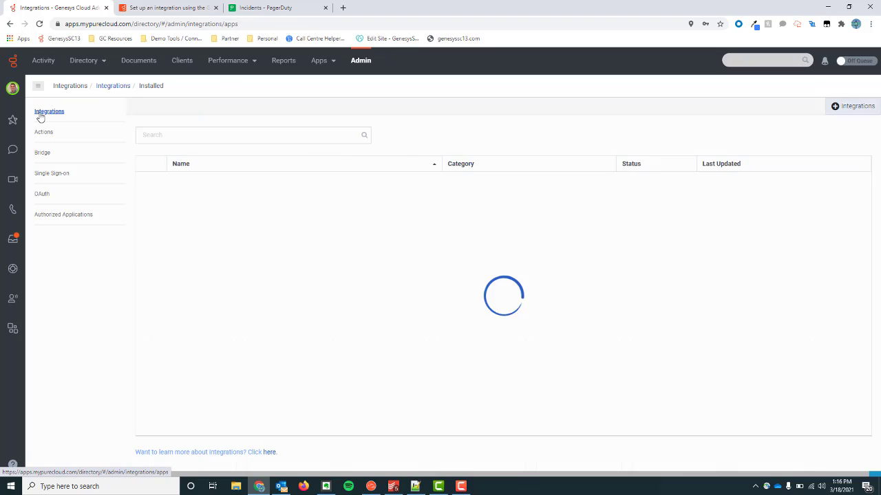
text(pager)
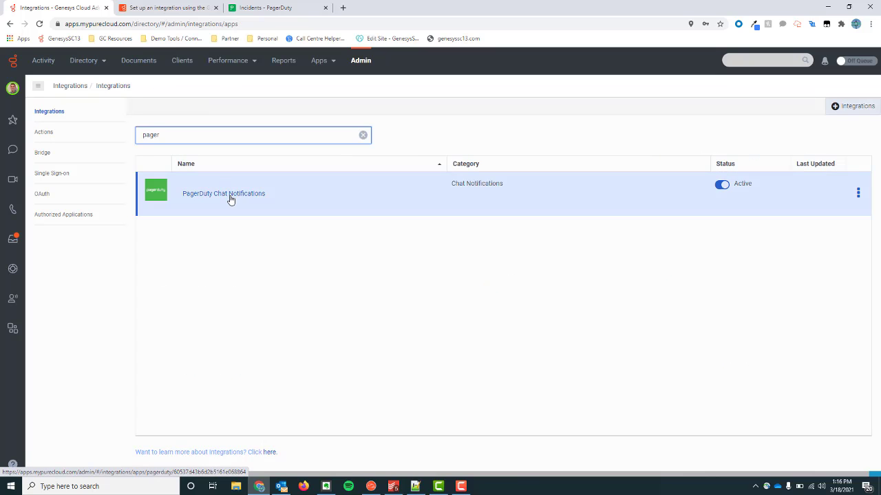
Step: Open PagerDuty Chat Notifications details and compare its webhook URL against the copy in Notepad++
click(230, 195)
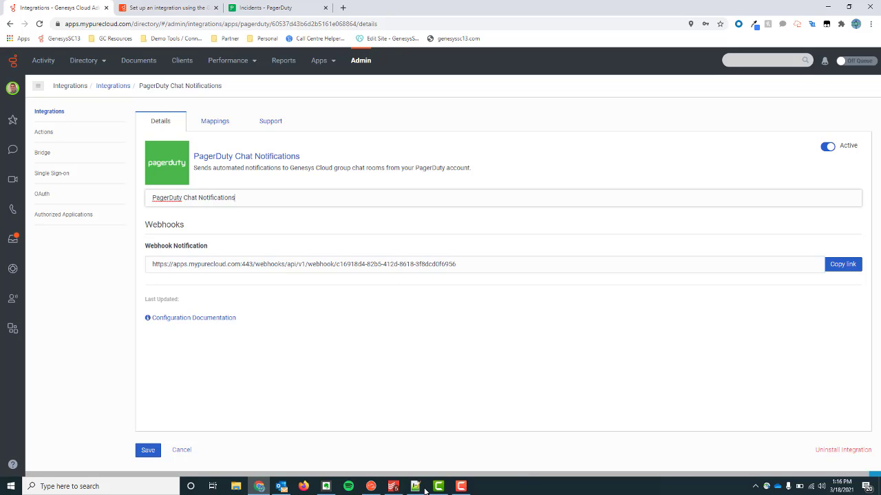
mouse_move(425, 491)
click(424, 456)
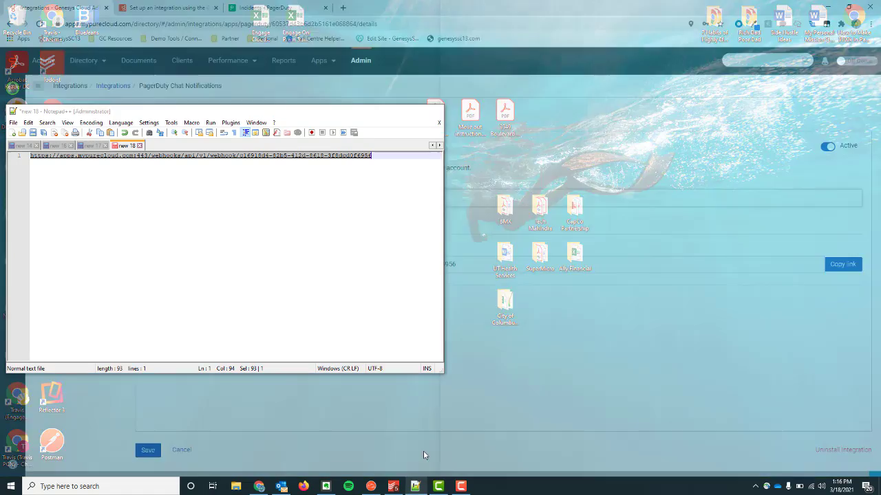
click(329, 183)
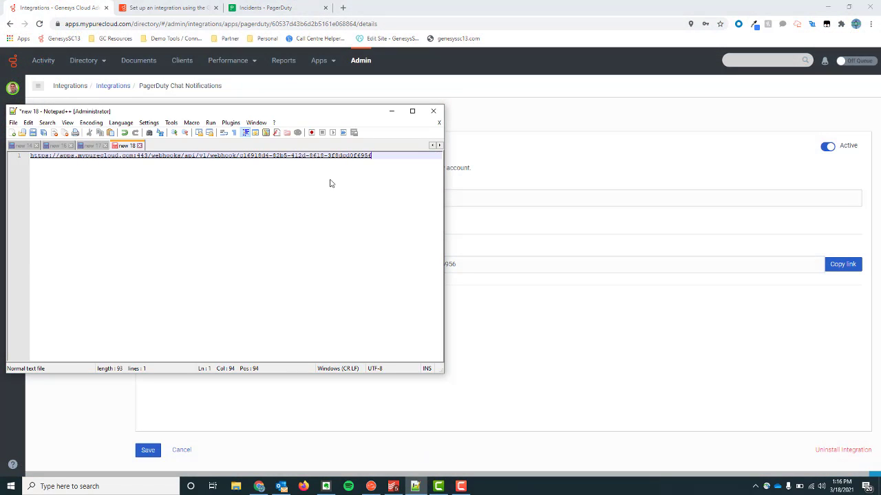
click(391, 111)
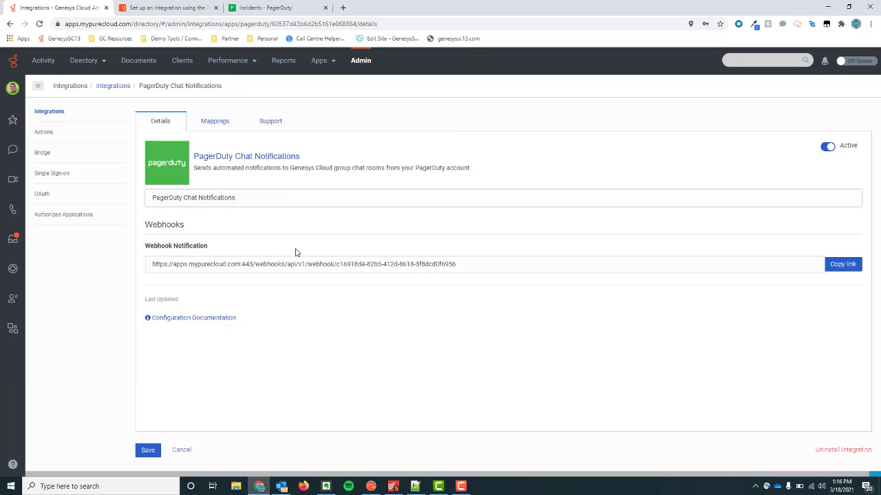
Step: Show the Mappings tab listing Travis Test and open a blank New Mapping dialog
click(216, 130)
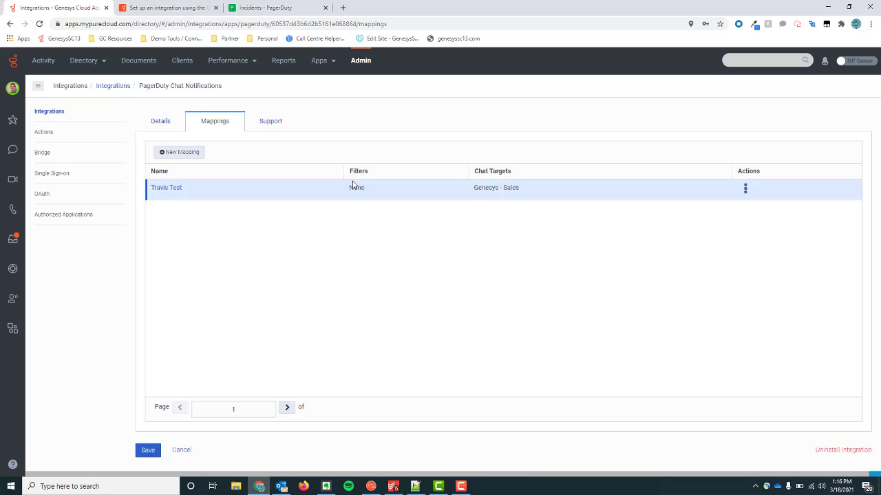
click(181, 153)
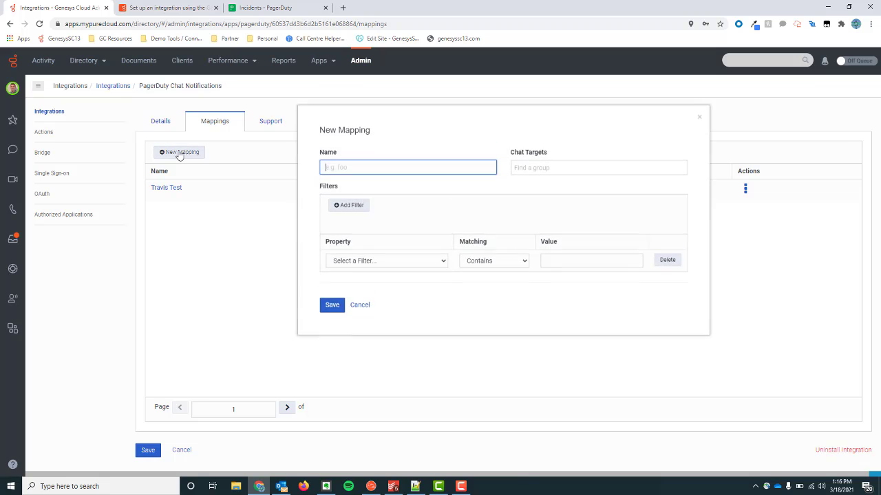
Step: Draft a filter Incident Status = 'High Priority', browse the chat targets, then cancel the mapping unsaved
click(403, 268)
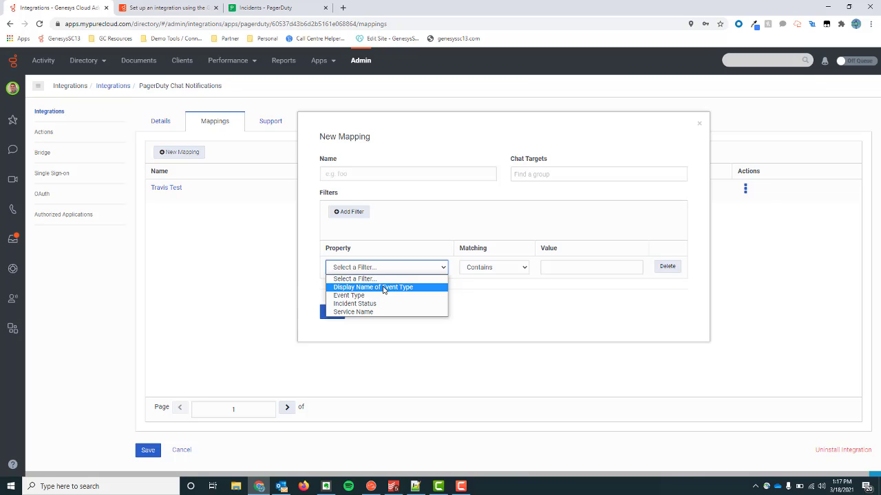
click(384, 288)
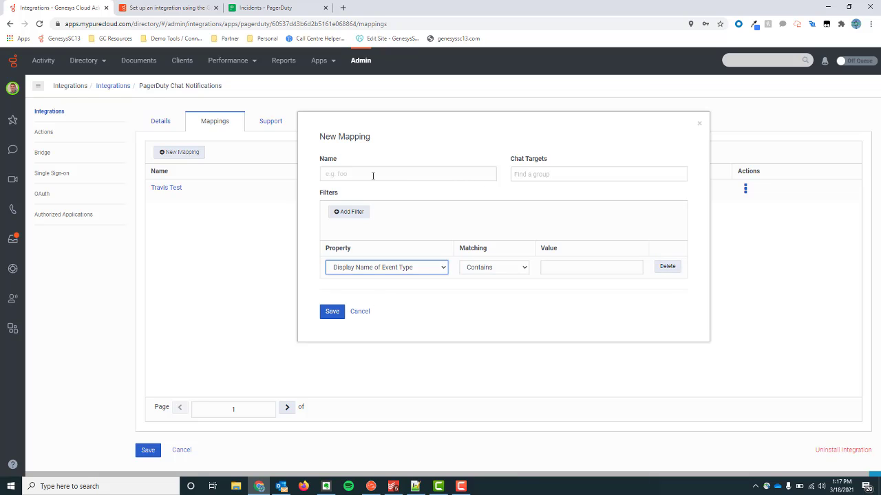
click(395, 269)
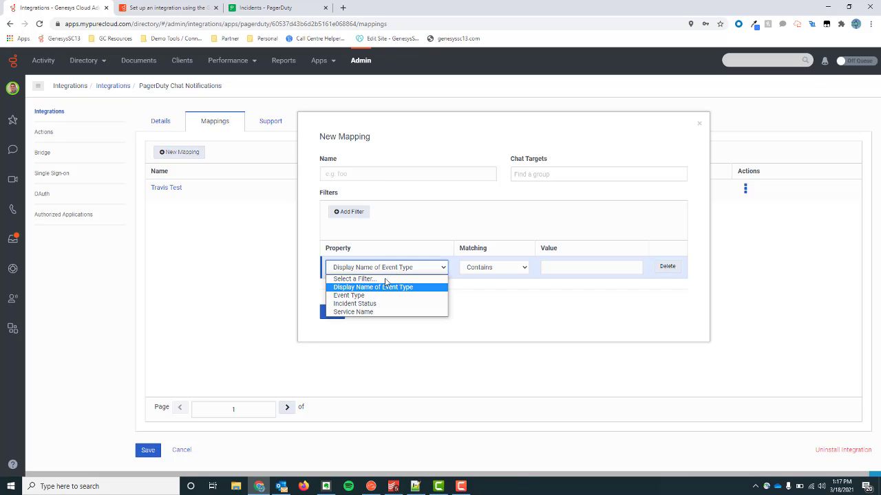
click(374, 305)
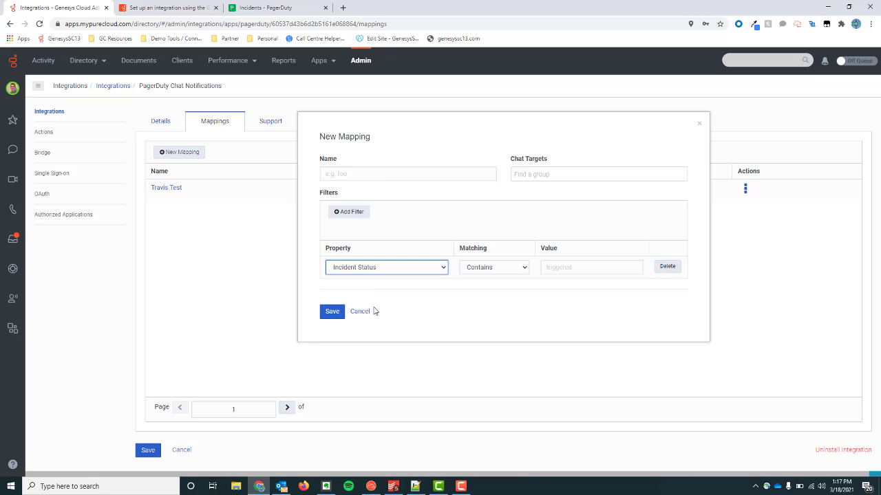
click(566, 266)
text(H)
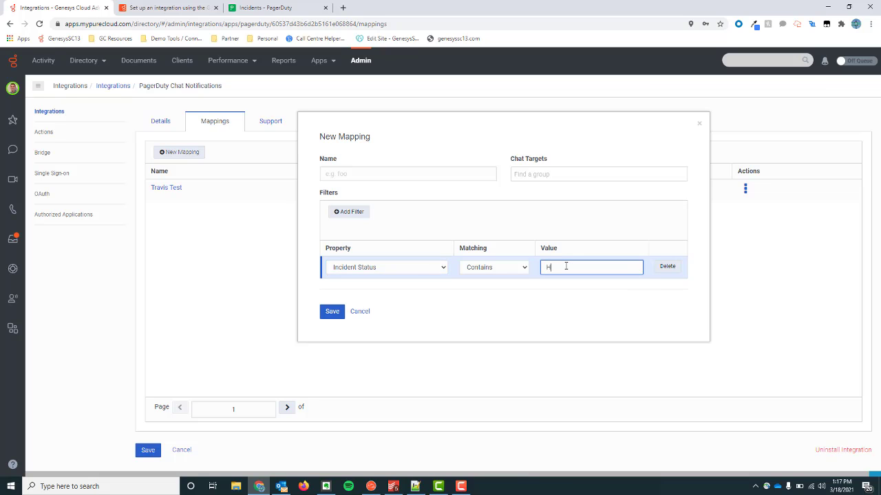
text(igh Priority)
mouse_move(583, 267)
mouse_down()
mouse_move(552, 267)
mouse_move(586, 272)
mouse_up()
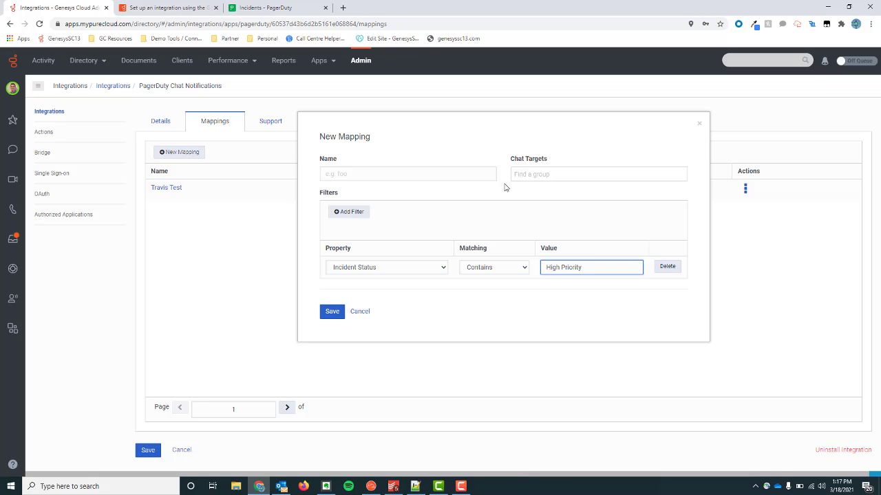
click(534, 175)
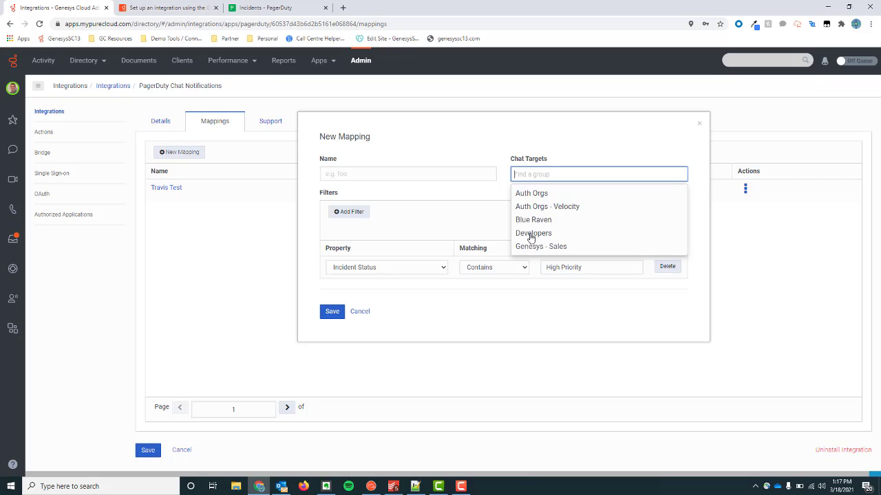
click(480, 215)
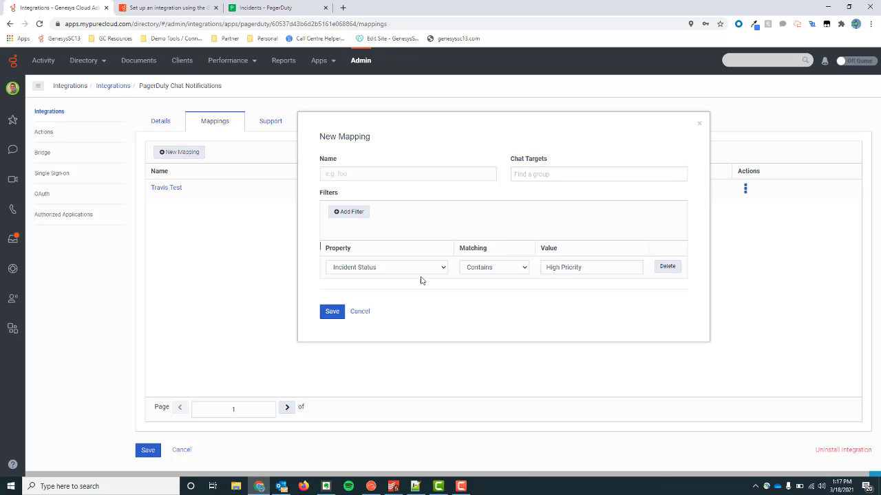
click(360, 313)
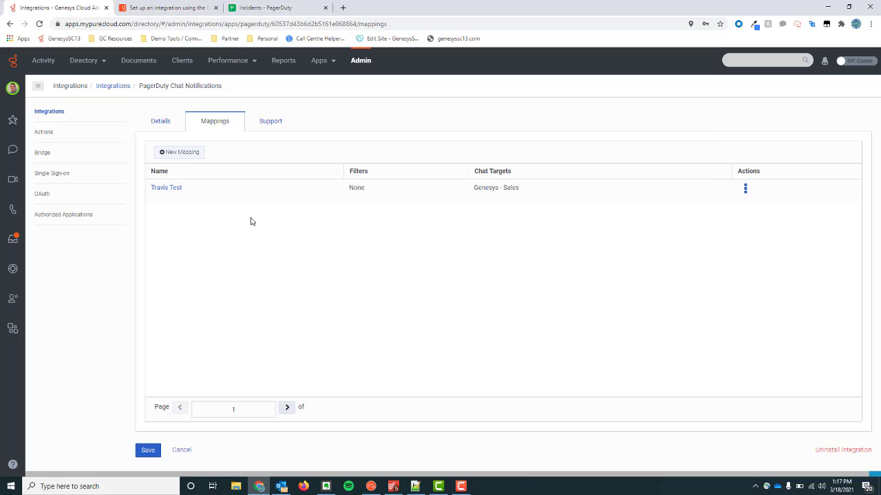
Step: Reopen the Travis Test mapping targeting Genesys - Sales and save it unchanged
click(165, 190)
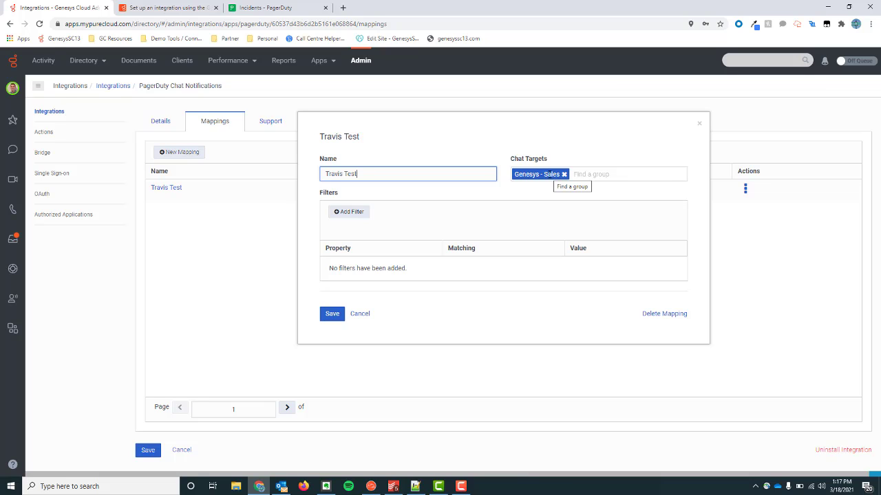
click(333, 314)
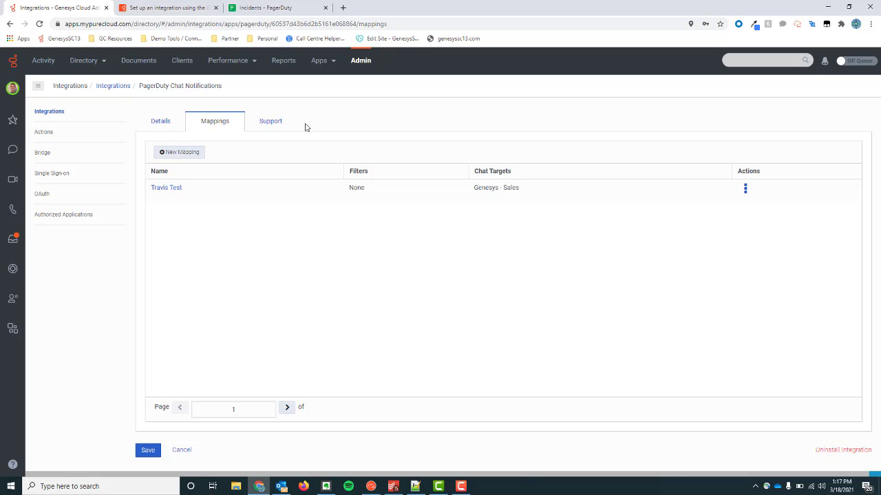
Step: Go from PagerDuty incidents to the Service Directory and open the Event Management service
click(282, 9)
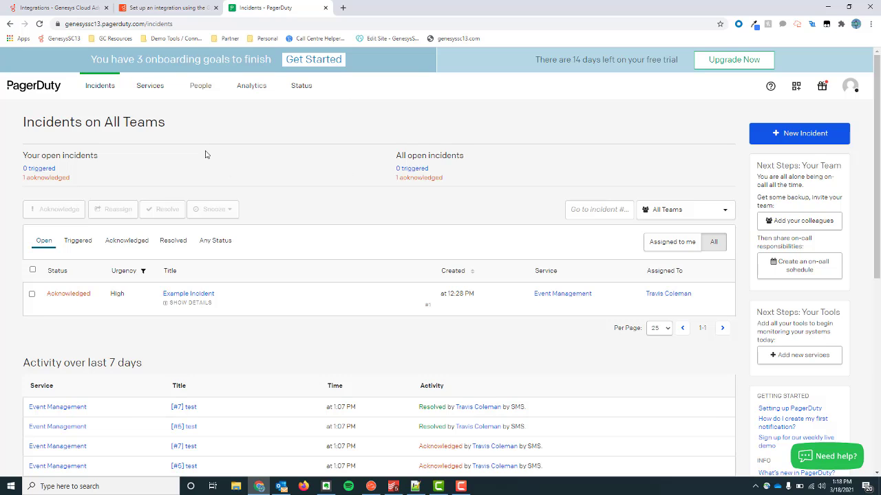
mouse_move(153, 88)
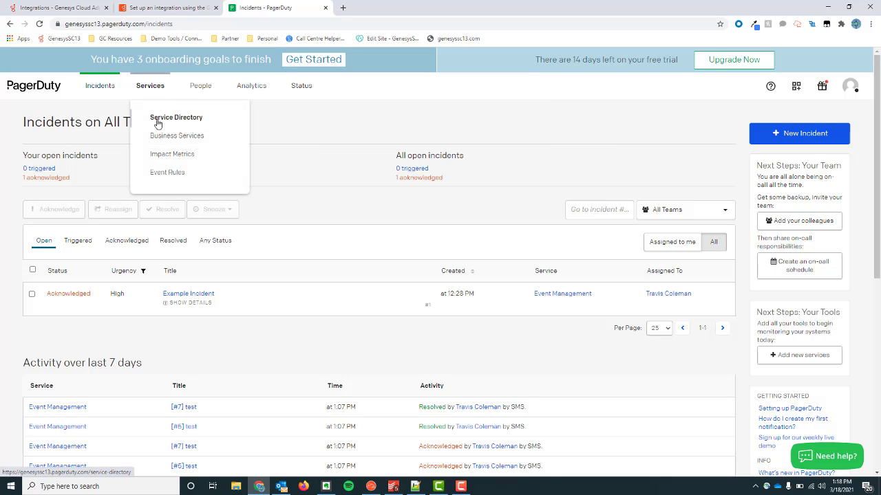
click(157, 123)
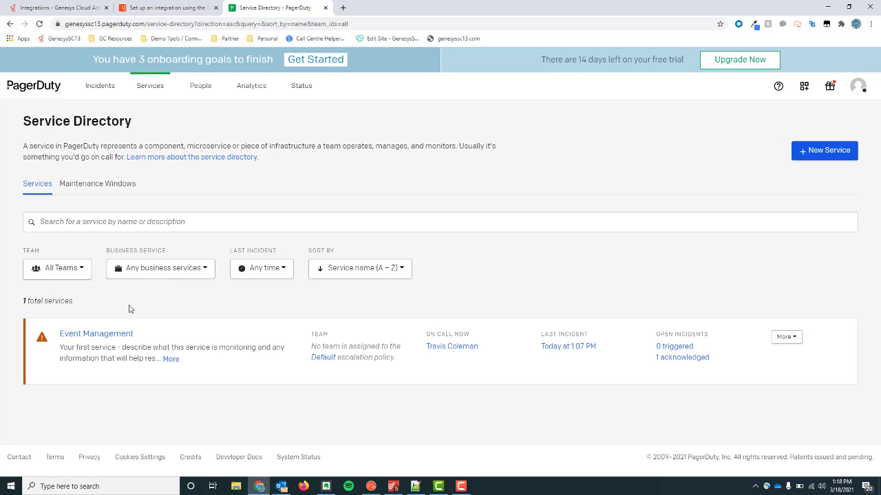
click(95, 335)
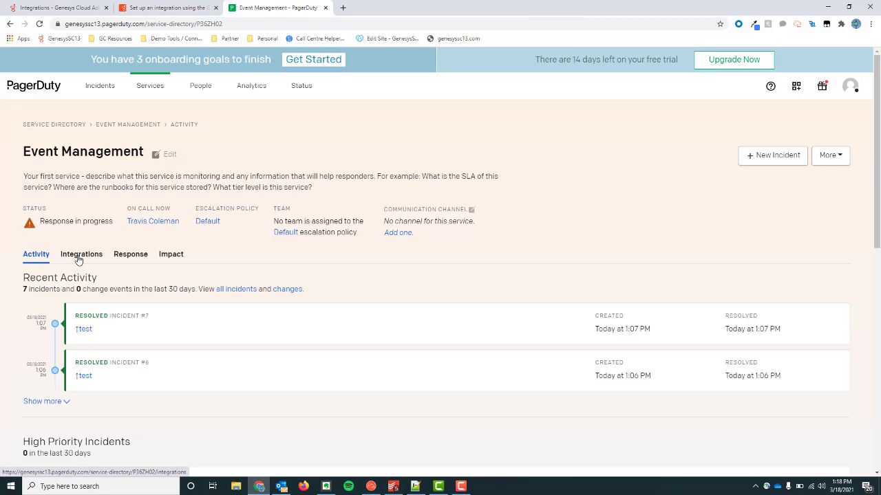
Step: Go through Event Management's Integrations tab to its extensions, showing the GenesysSC13V3 webhook
click(79, 256)
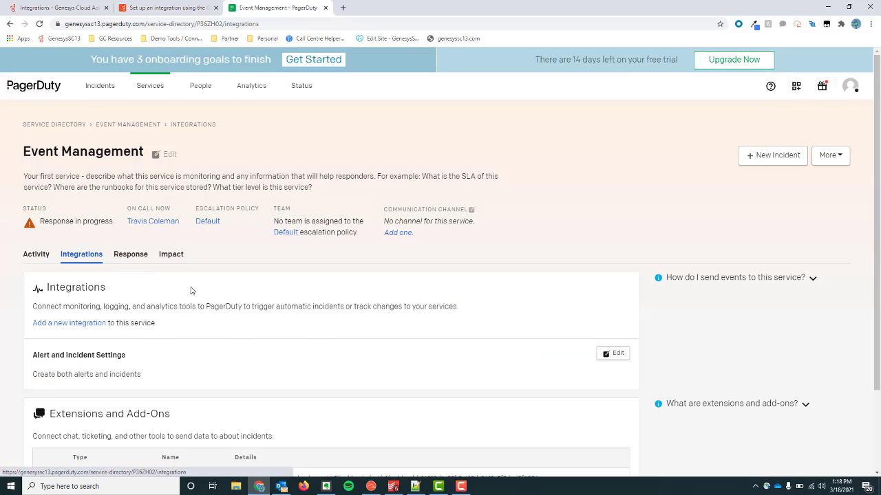
scroll(234, 314, down, 3)
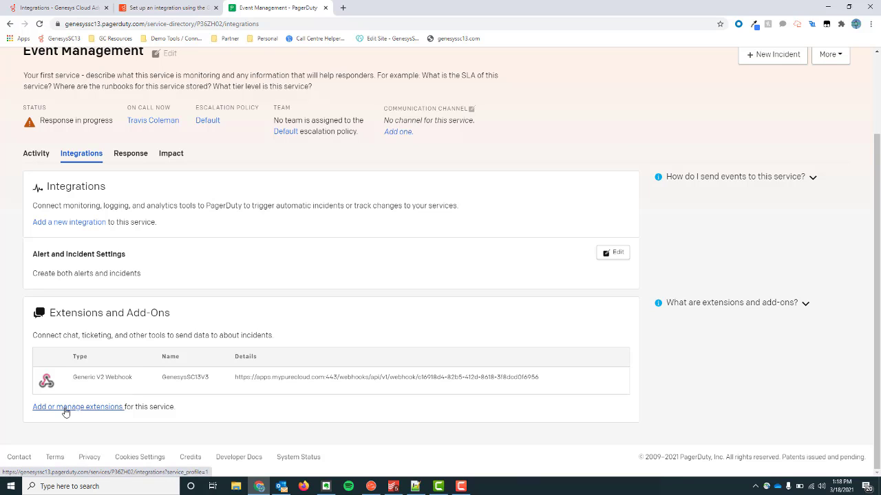
click(66, 412)
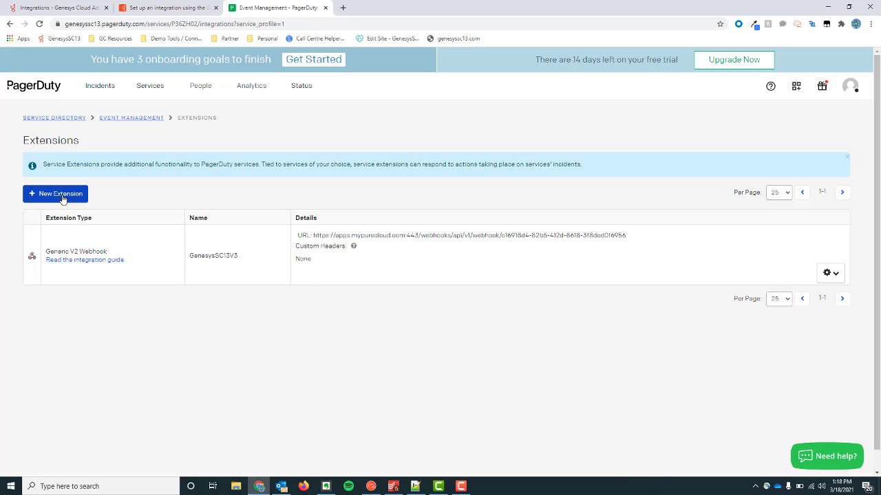
click(61, 196)
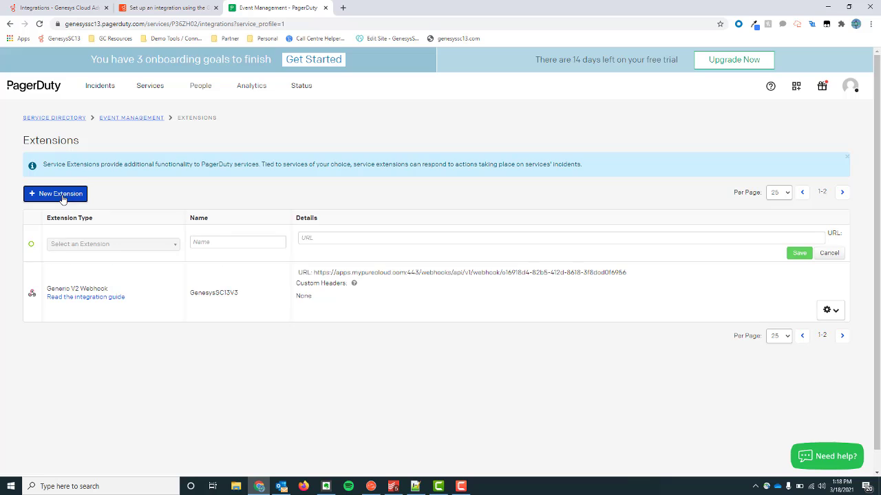
click(134, 247)
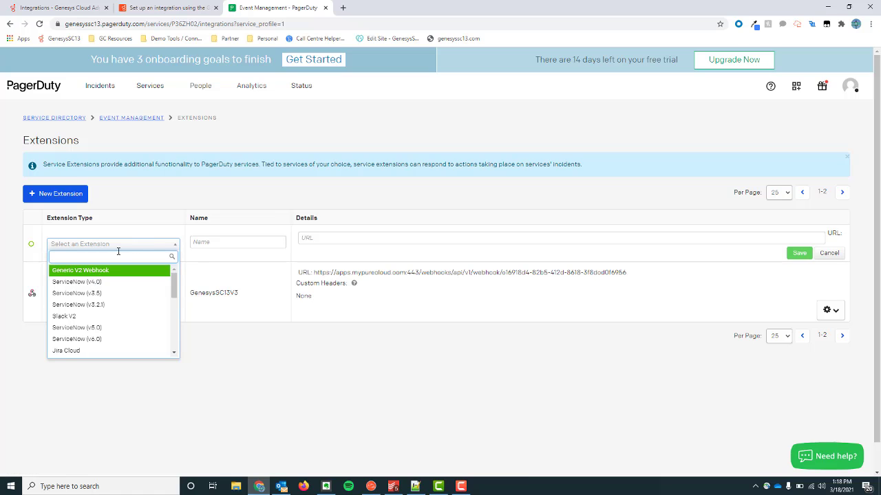
click(139, 234)
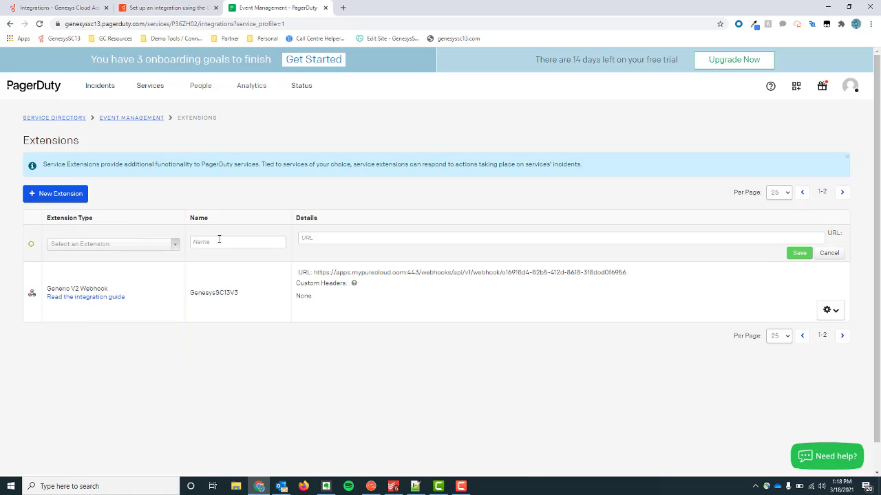
click(219, 239)
click(326, 239)
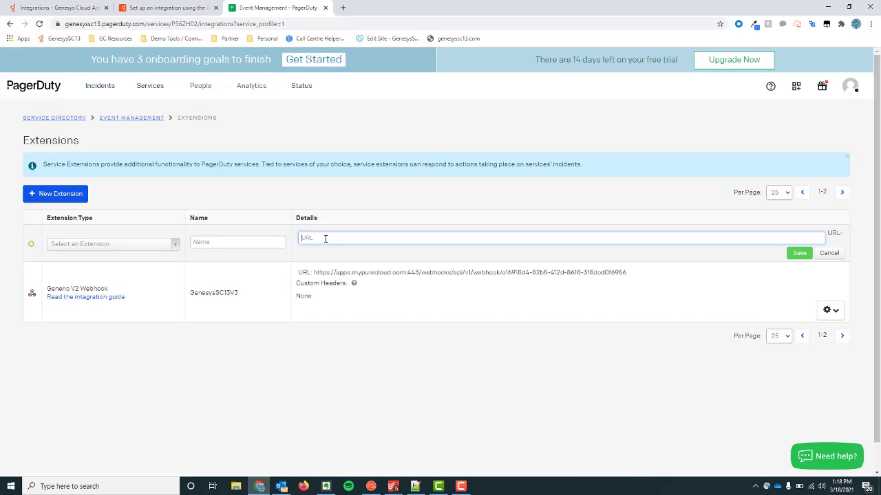
click(415, 487)
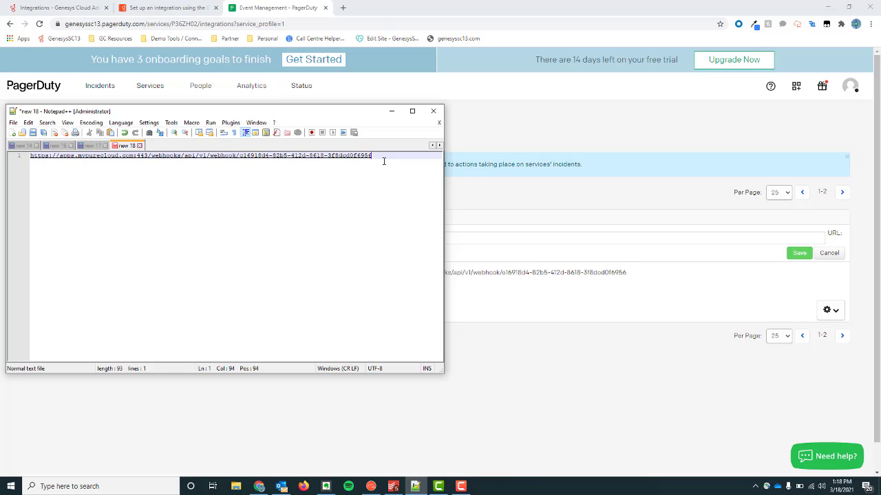
click(390, 111)
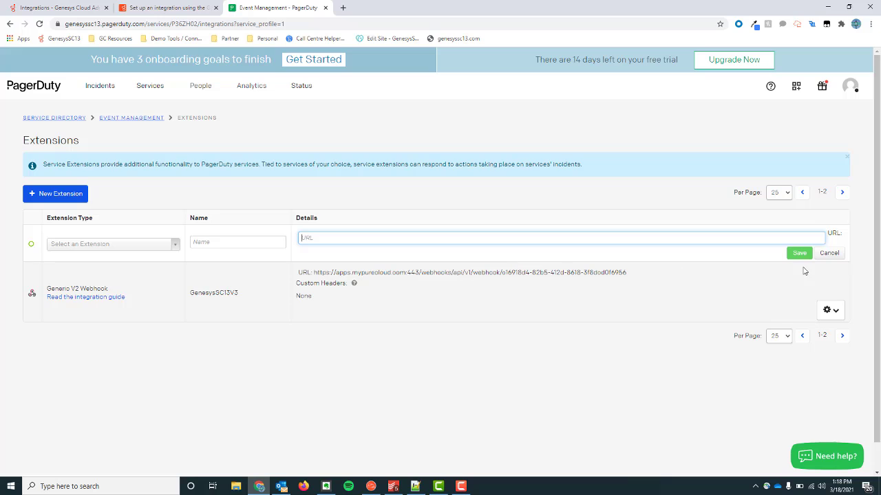
click(827, 254)
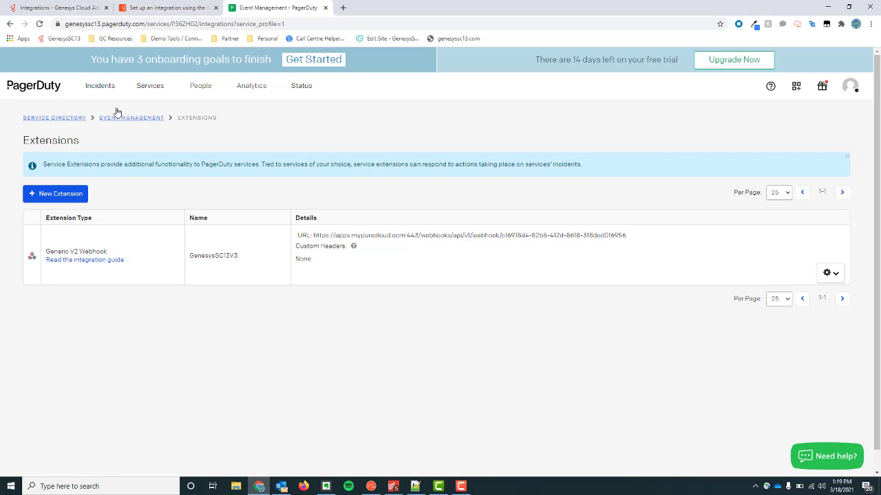
Step: Return to the Event Management service page via the Service Directory
mouse_move(109, 94)
mouse_move(158, 87)
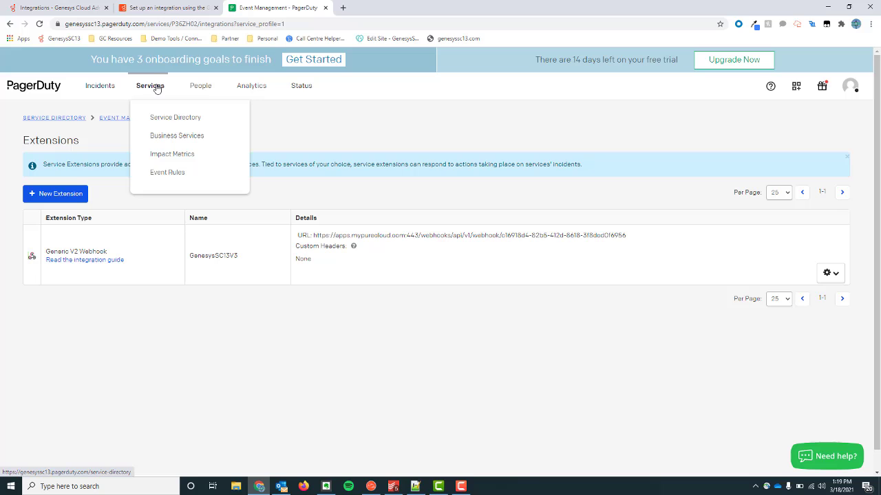
click(160, 126)
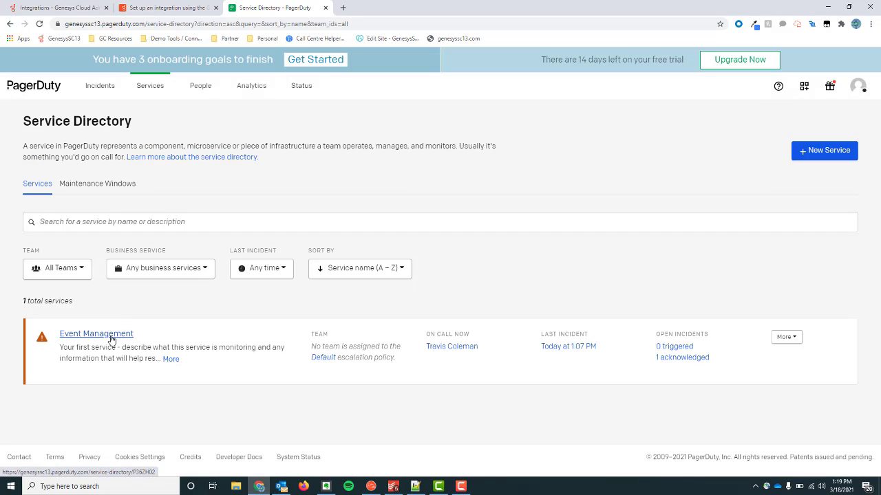
click(110, 339)
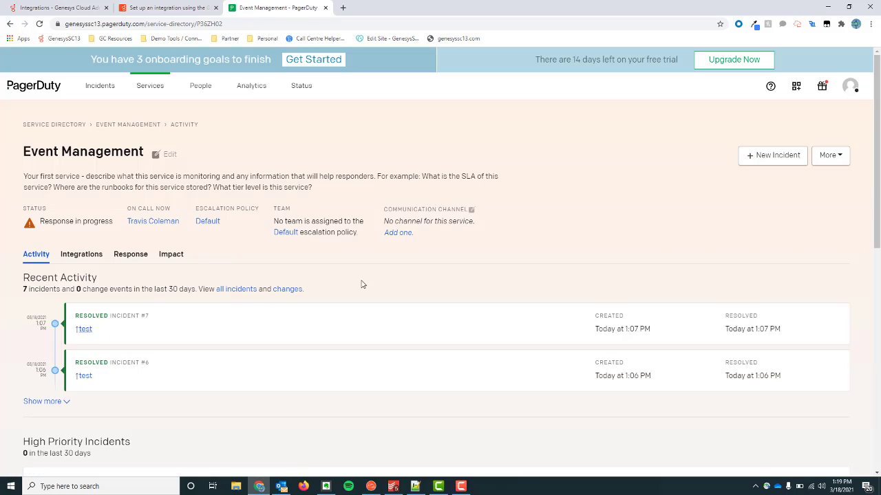
Step: Create incident 'Test' with description 'TEst' on Event Management
click(761, 158)
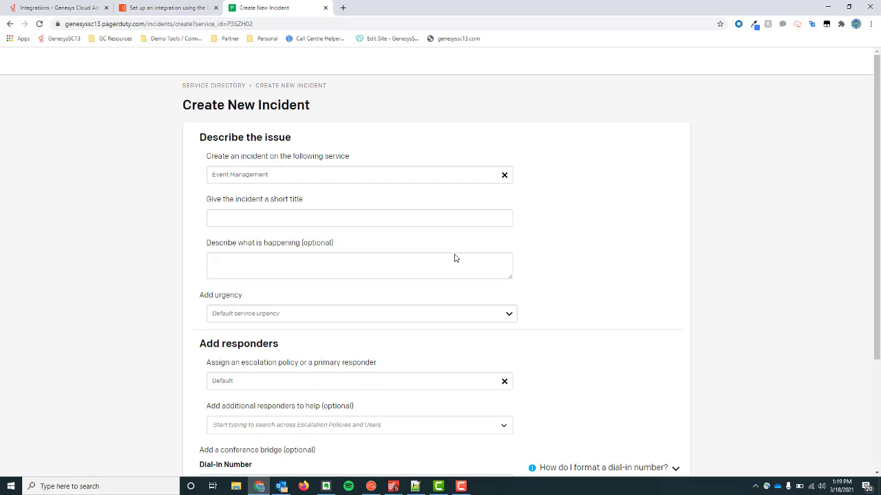
click(293, 246)
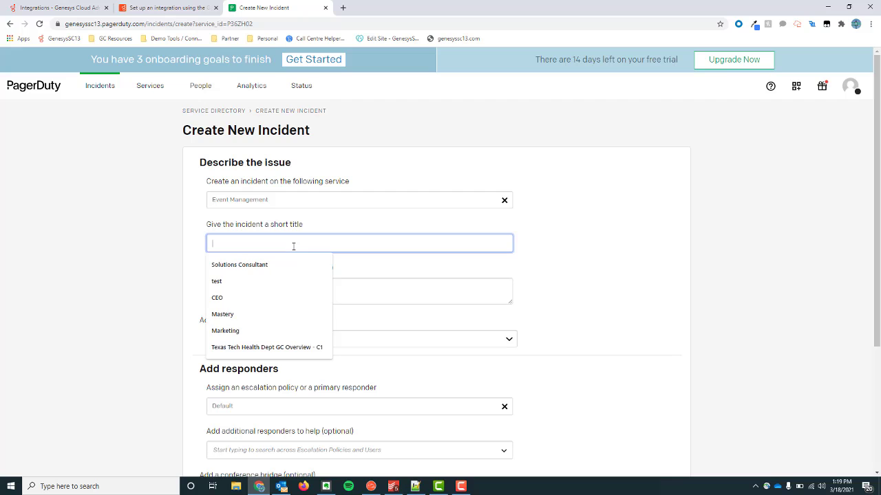
text(Test)
key(Tab)
text(TEst)
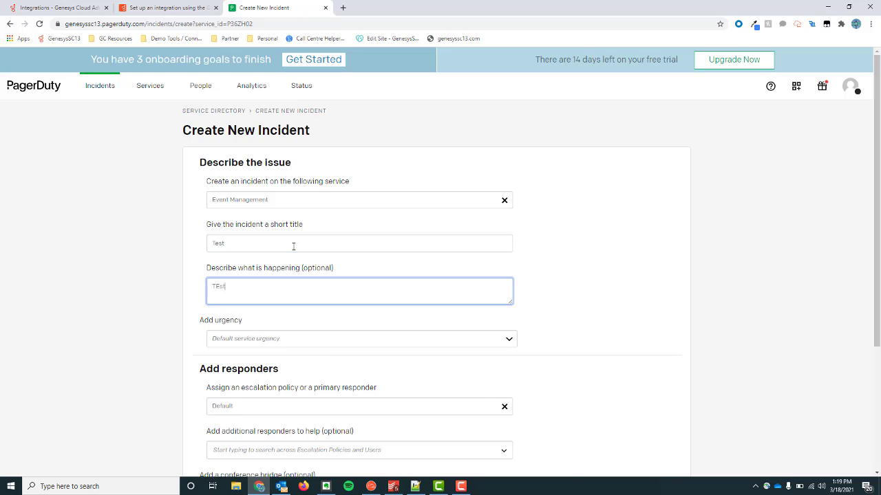
scroll(293, 247, down, 3)
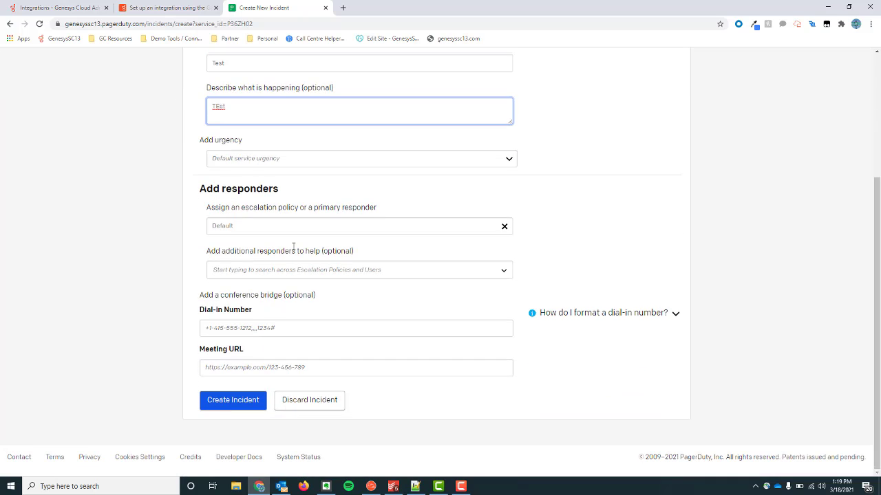
click(233, 400)
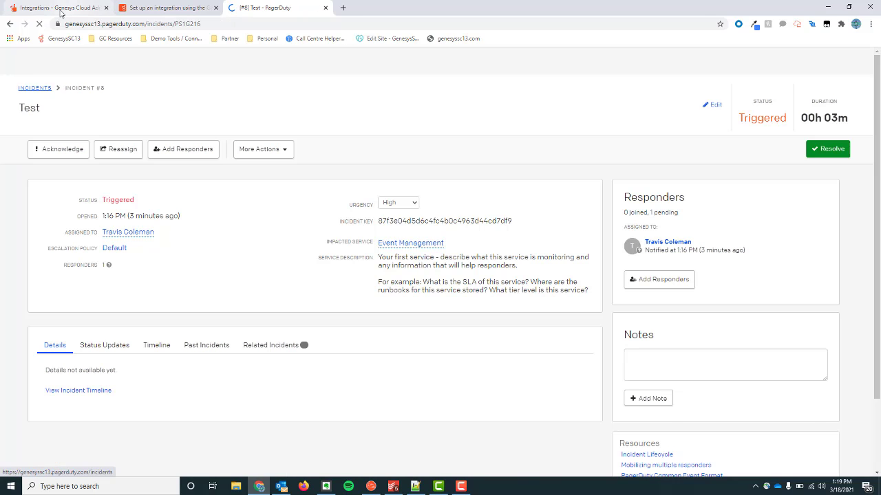
click(71, 9)
Step: Open the Genesys - Sales chat to see the PagerDuty incident message, then view the Generic Webhook article
click(14, 148)
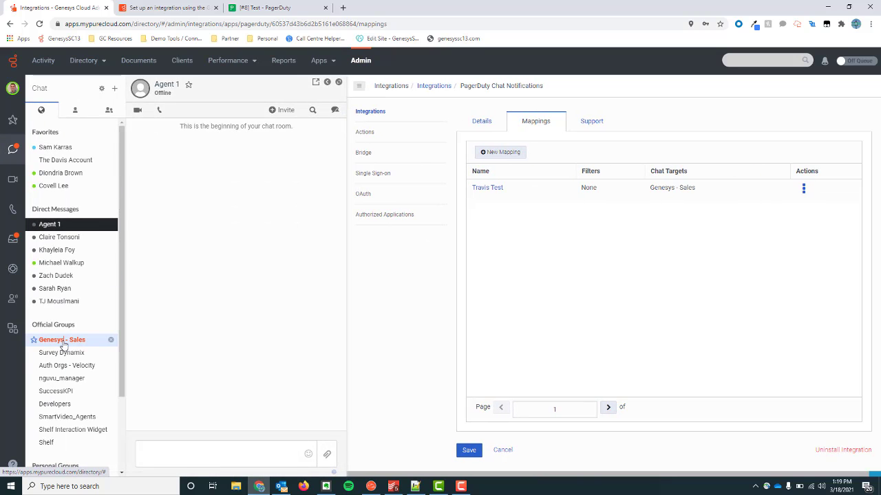
click(60, 341)
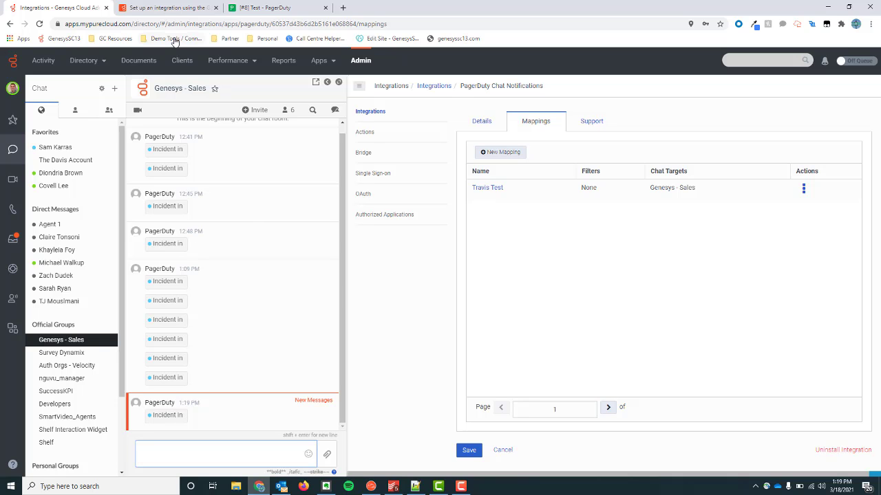
click(171, 7)
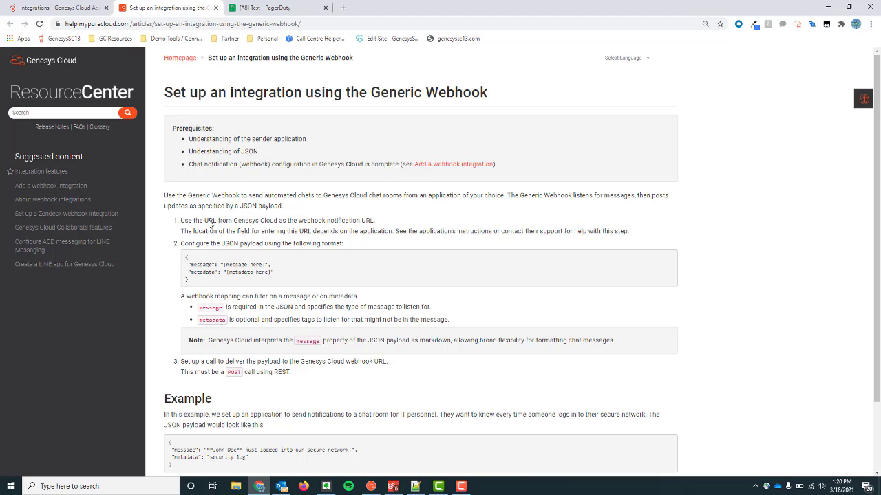
Step: Highlight the "message": "[message here]" line of the JSON payload and dismiss the Outlook alert
drag(165, 87, 493, 100)
click(283, 221)
drag(187, 264, 273, 267)
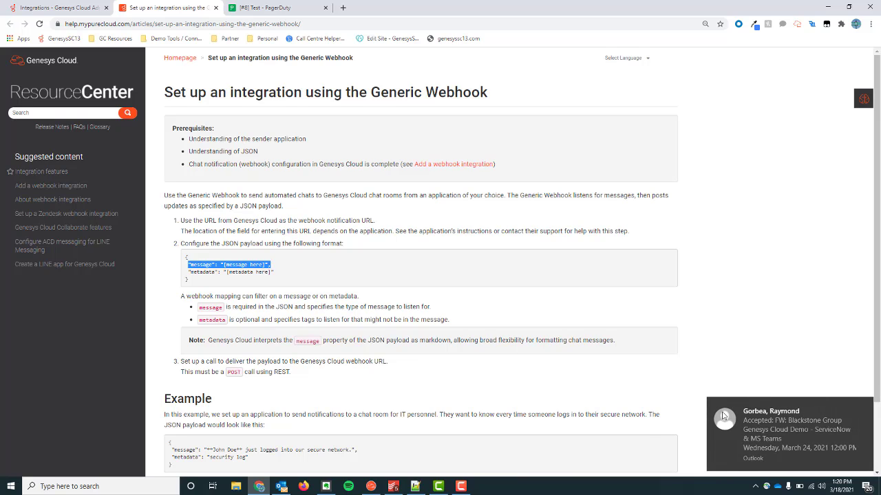
click(864, 406)
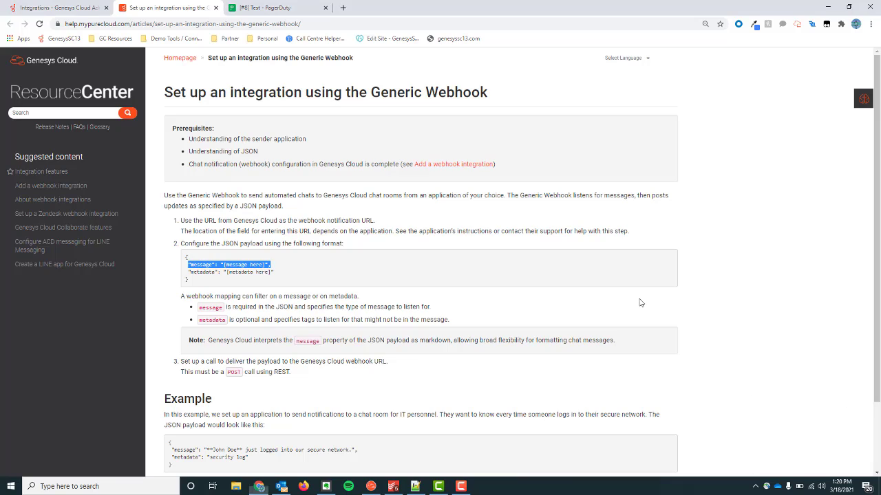